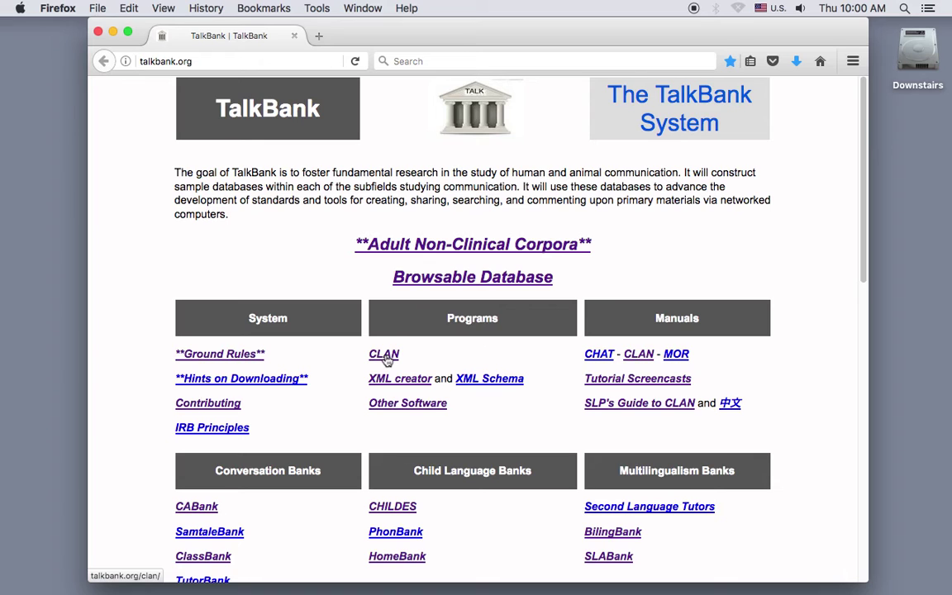
Go to TalkBank's CLAN page and start downloading the Mac version, clan.dmg.
left_click(385, 355)
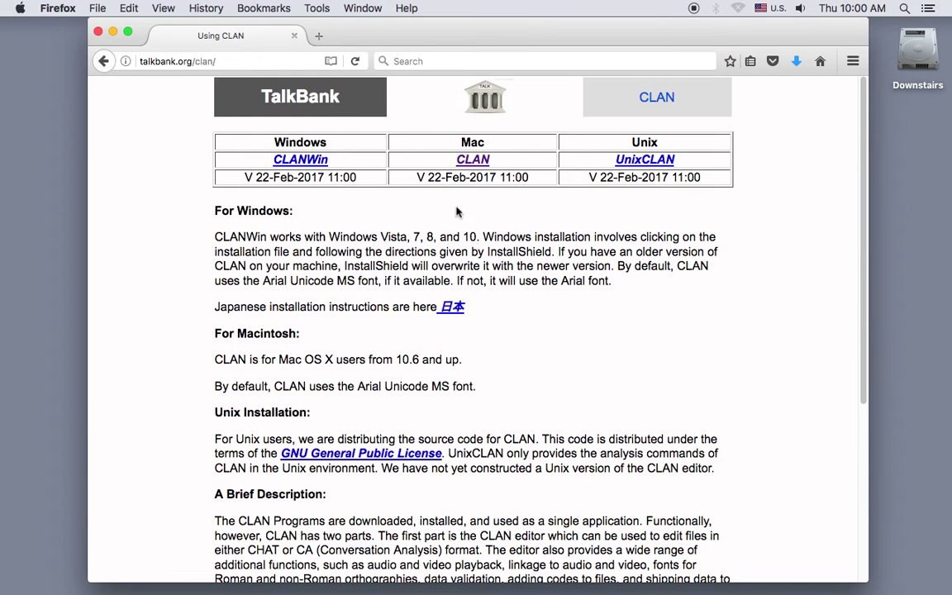
left_click(474, 166)
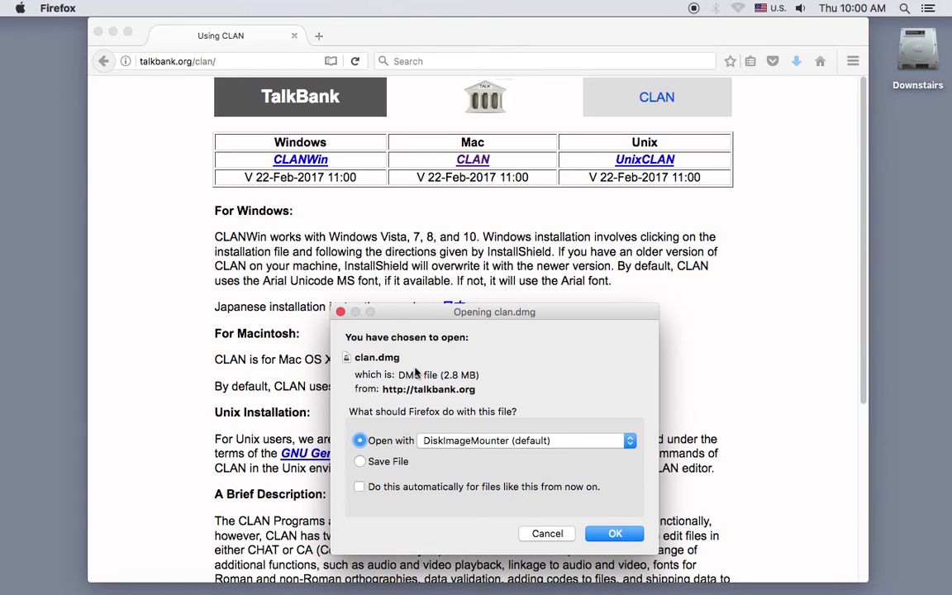
Open clan.dmg with DiskImageMounter and minimize Firefox to reveal Install_Clan.pkg.
left_click(615, 535)
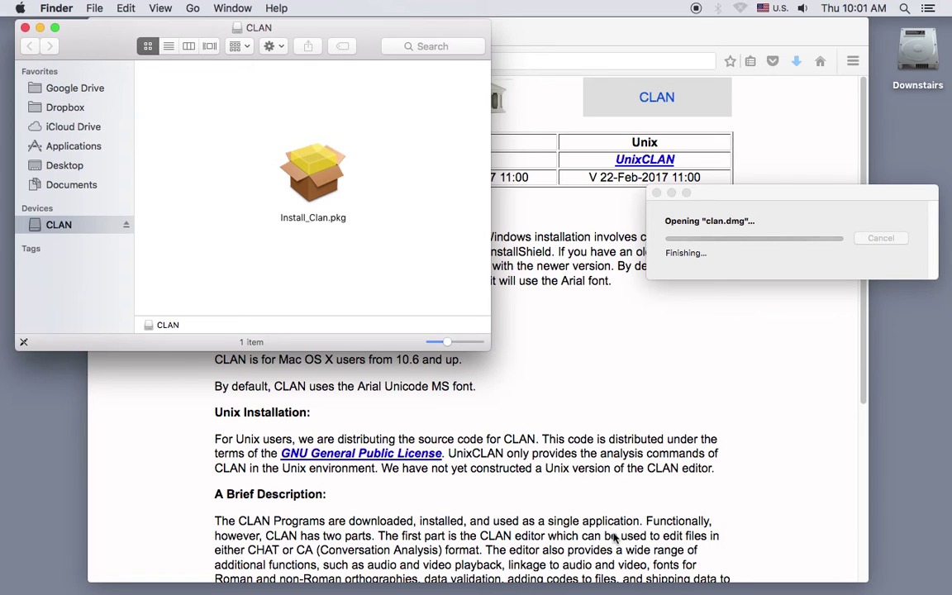
left_click(495, 33)
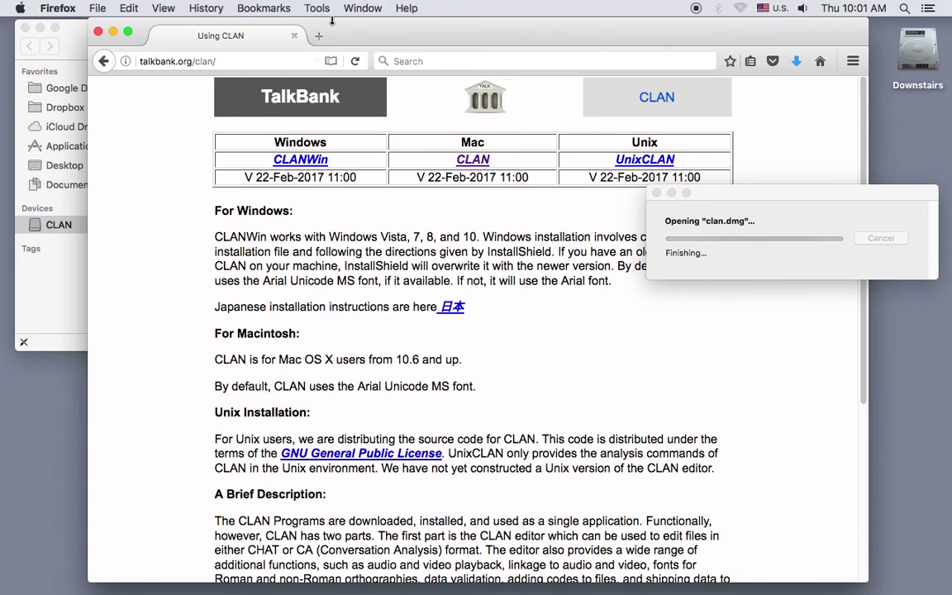
left_click(113, 33)
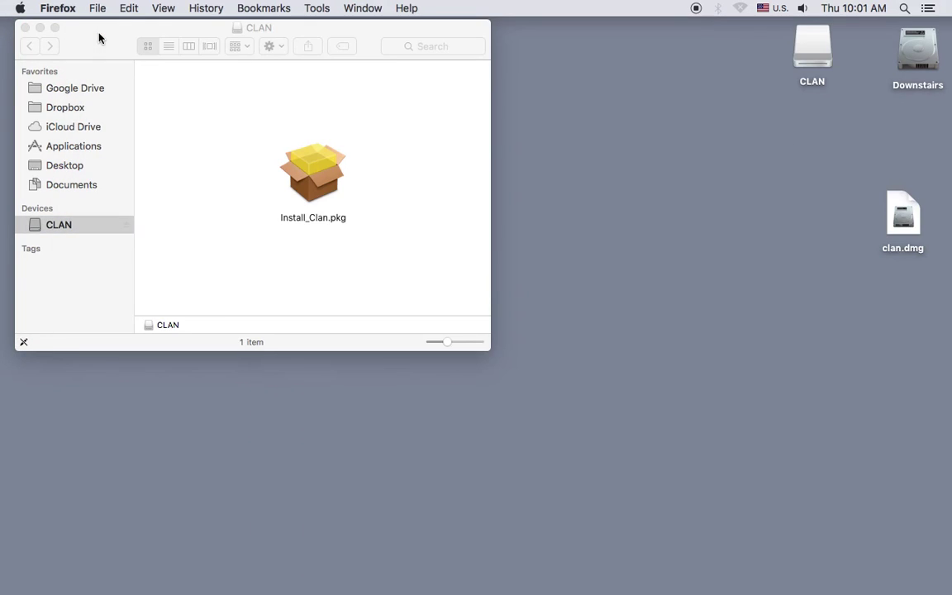
Run Install_Clan.pkg with default settings, authorize with the account password, and close the installer.
double_click(313, 178)
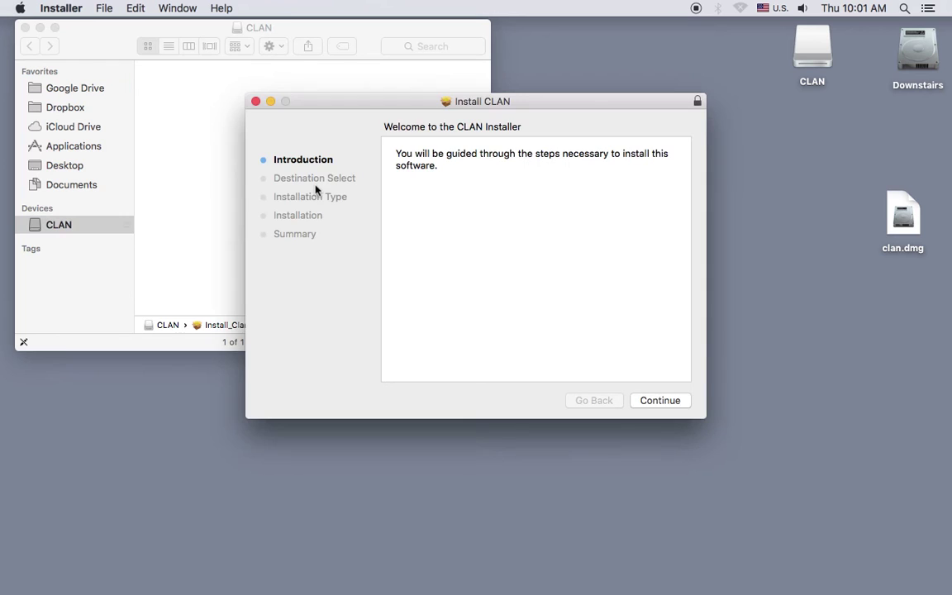
left_click(669, 404)
left_click(659, 400)
left_click(666, 399)
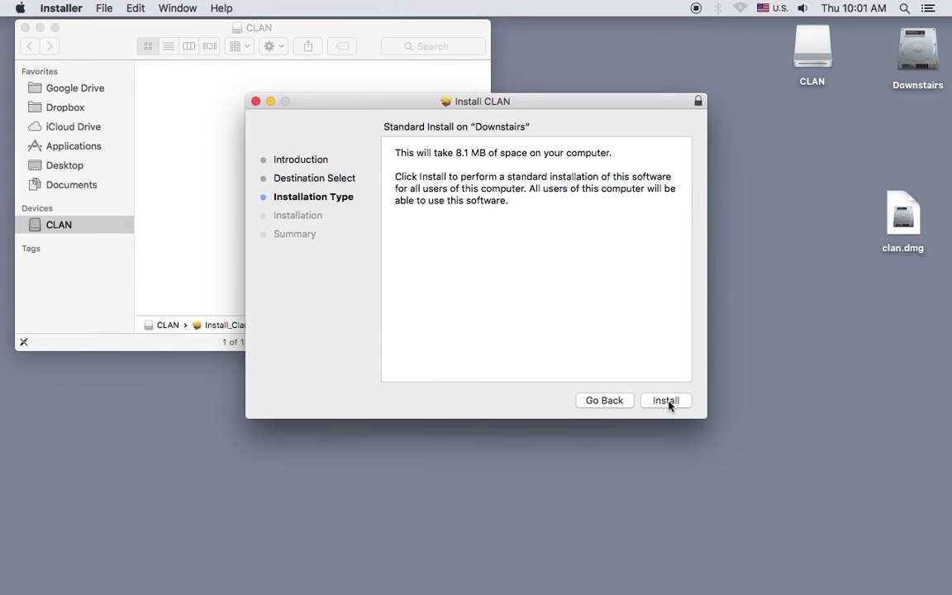
left_click(668, 403)
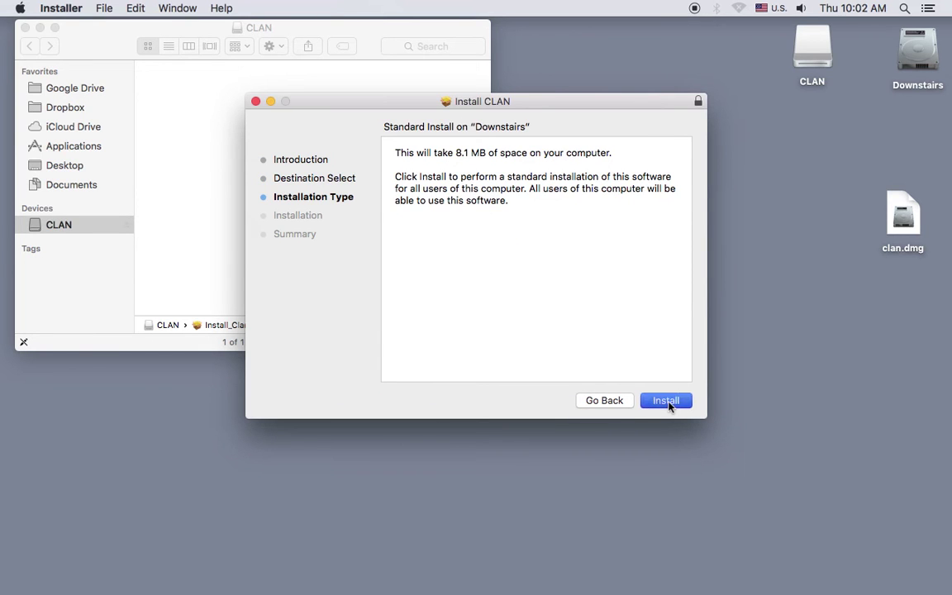
type("•••••••")
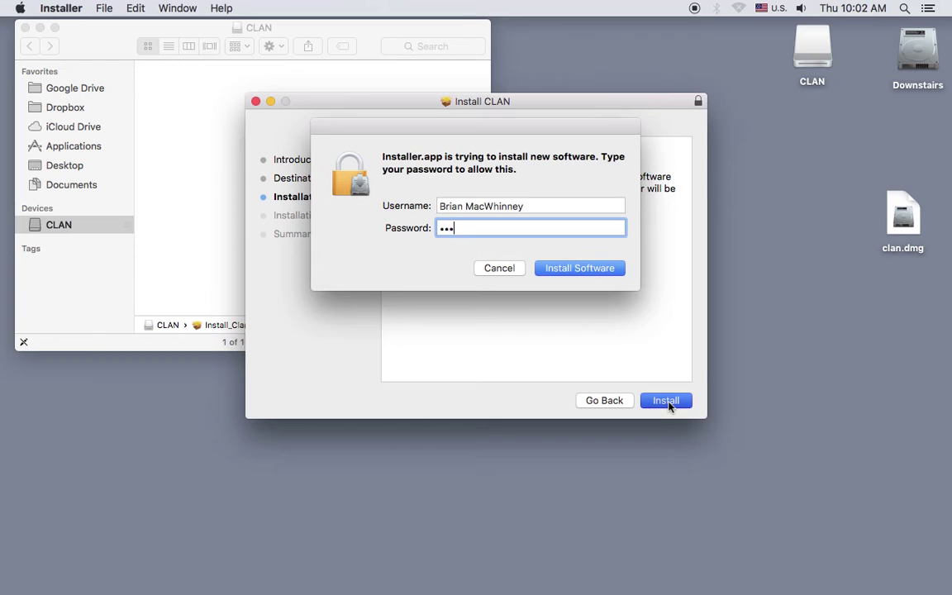
key("Return")
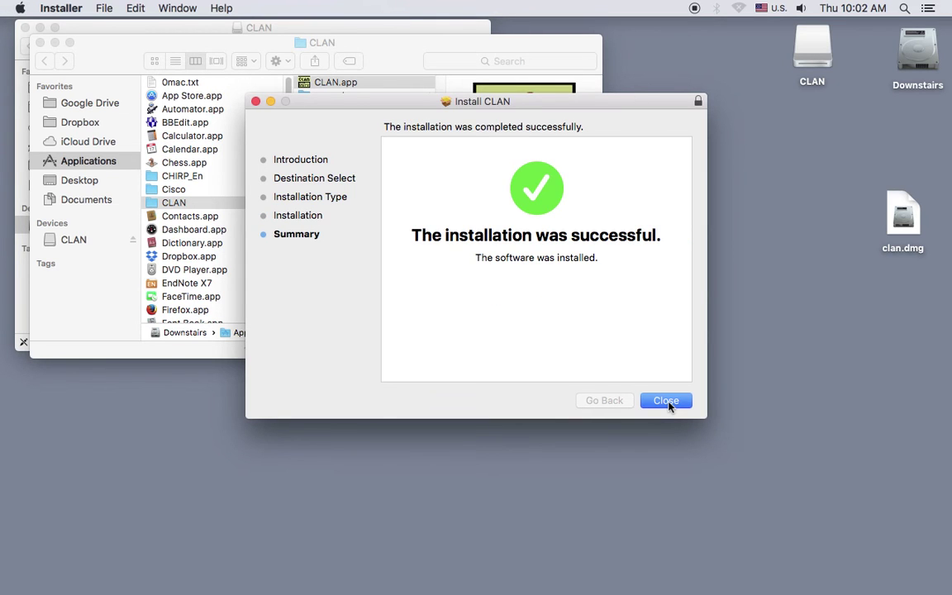
left_click(667, 402)
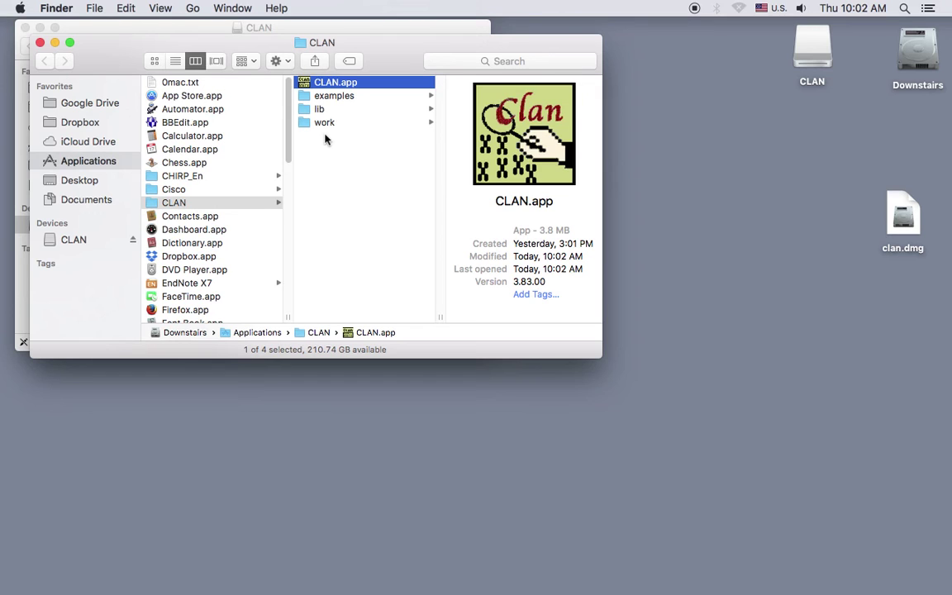
double_click(299, 84)
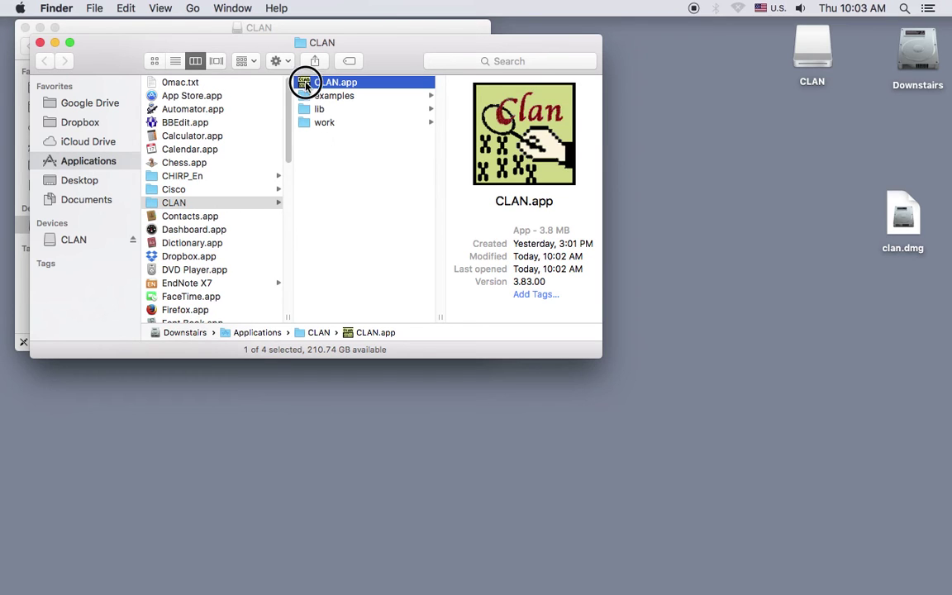
left_click_drag(304, 85, 456, 578)
left_click(20, 9)
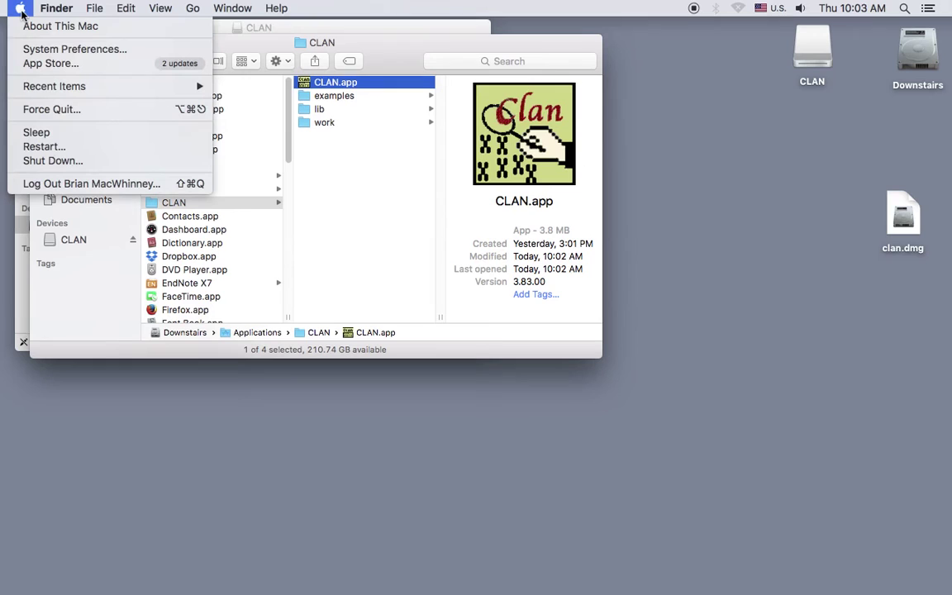
left_click(37, 51)
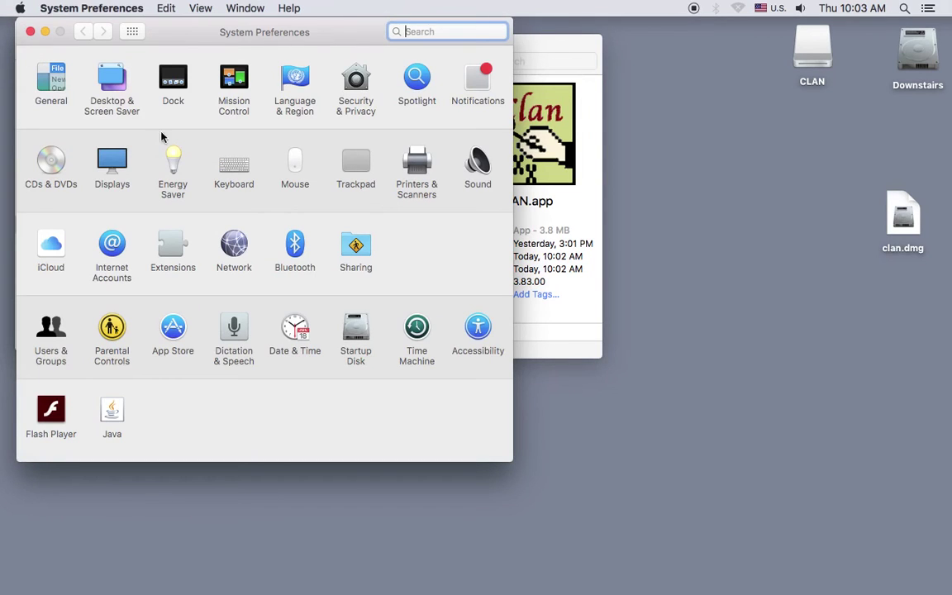
left_click(235, 170)
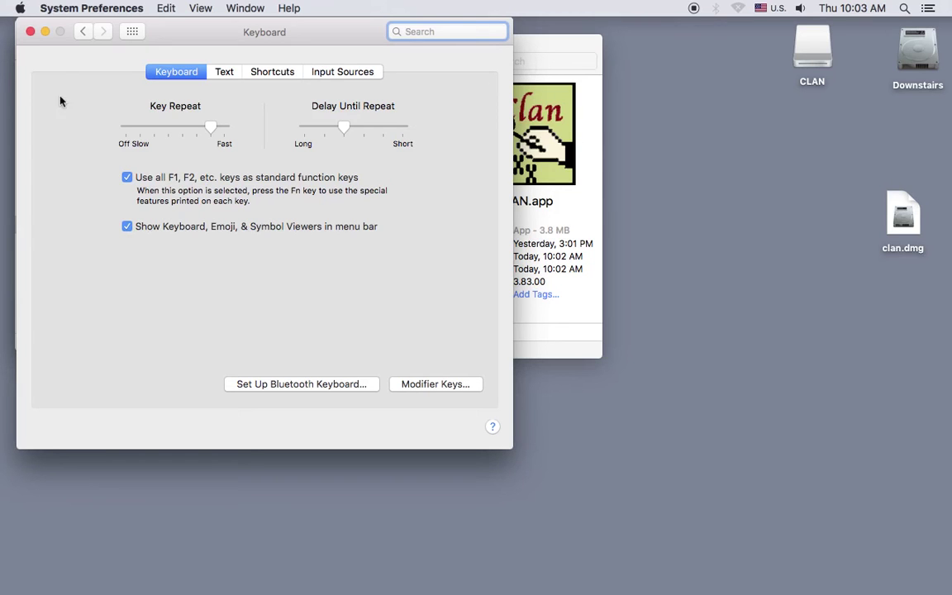
Close the keyboard settings, Applications folder and CLAN disk windows.
left_click(30, 33)
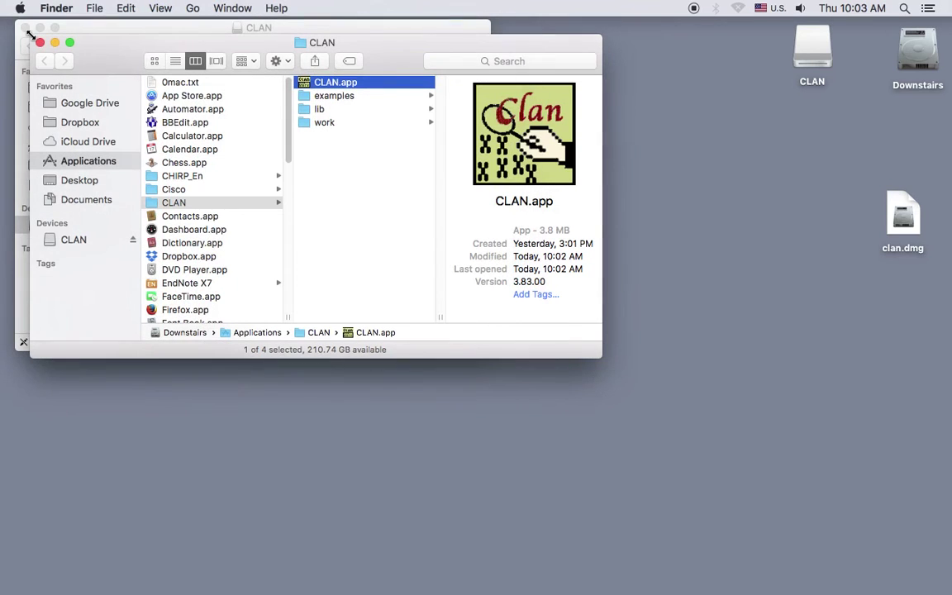
left_click(40, 43)
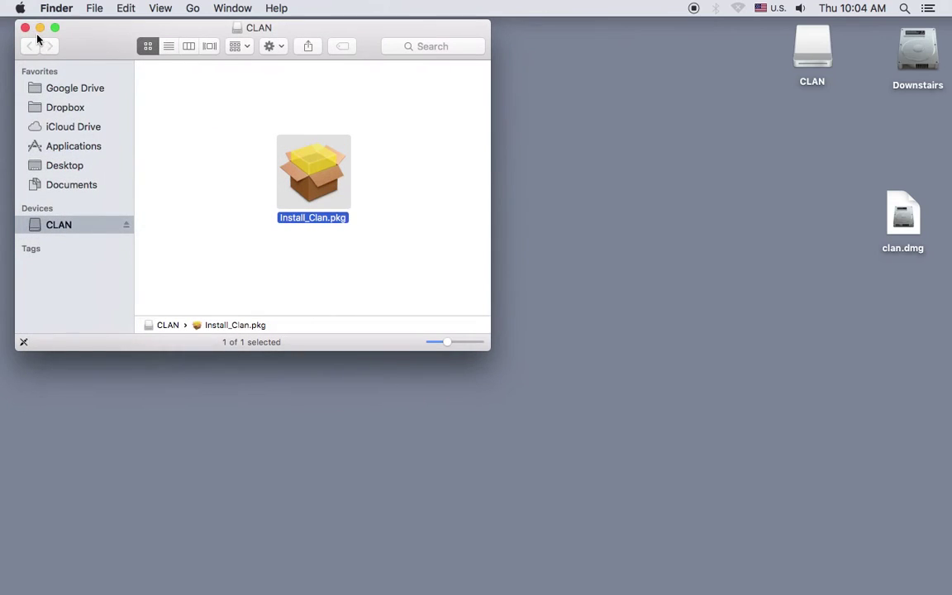
left_click(26, 29)
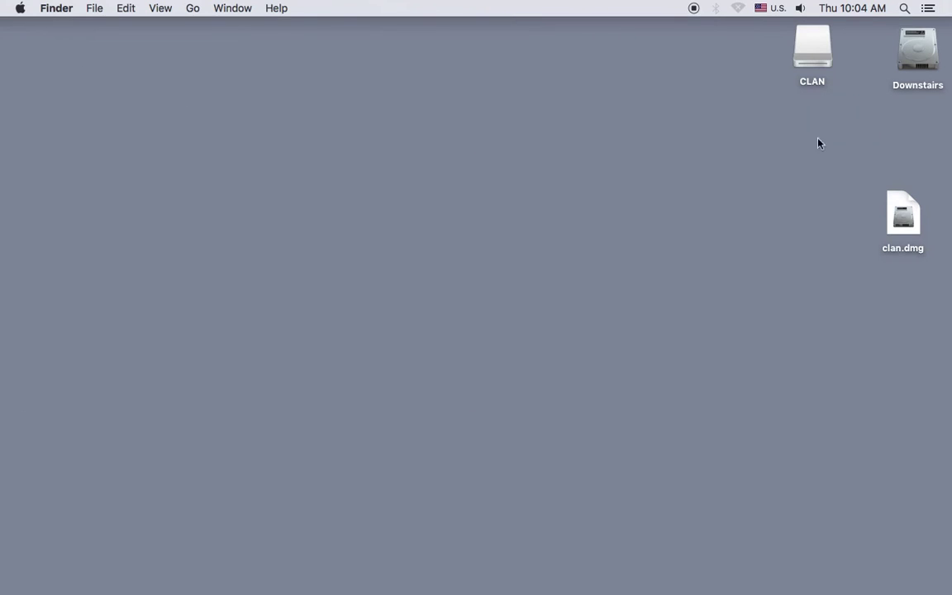
Eject the CLAN disk and bring up the options to trash clan.dmg.
right_click(818, 58)
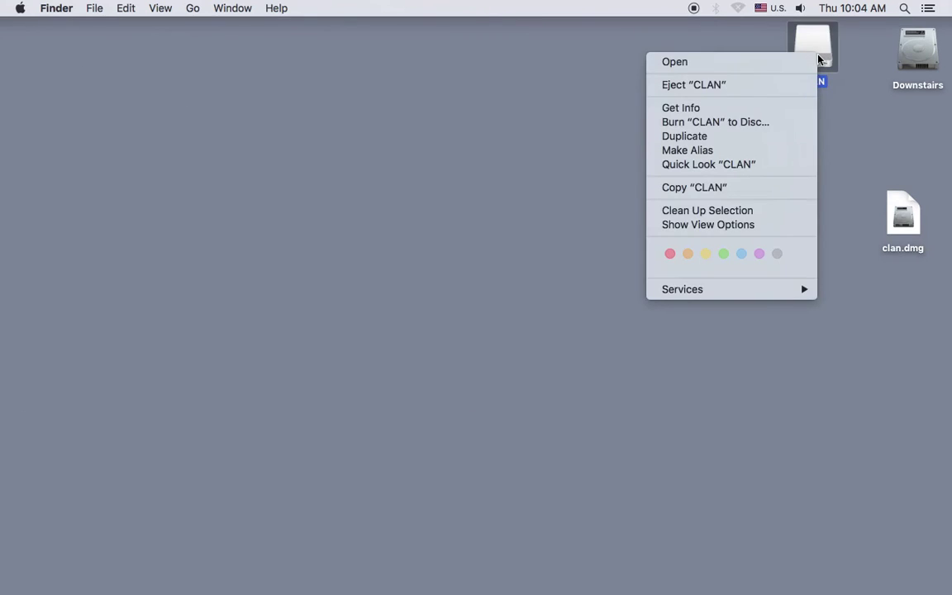
left_click(806, 85)
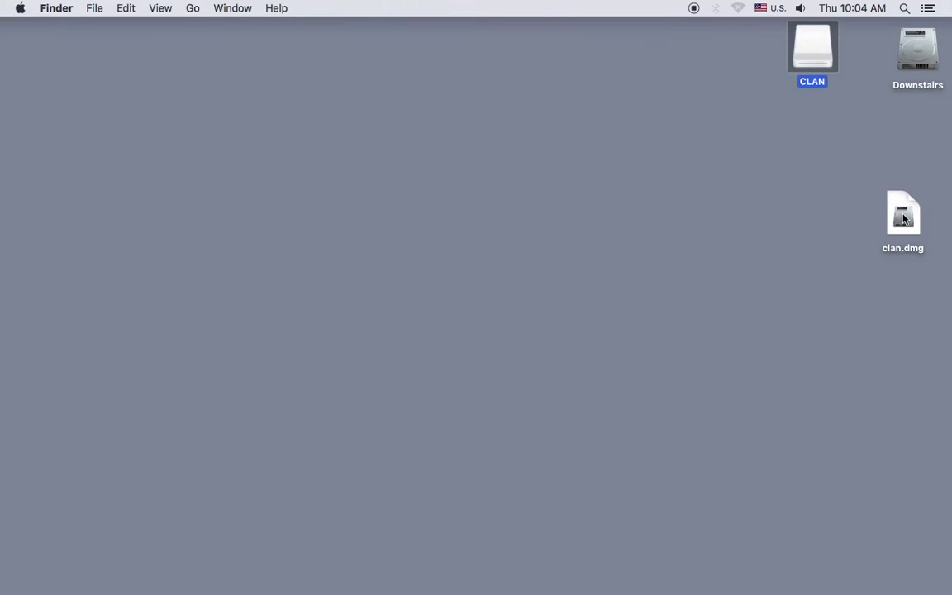
right_click(905, 218)
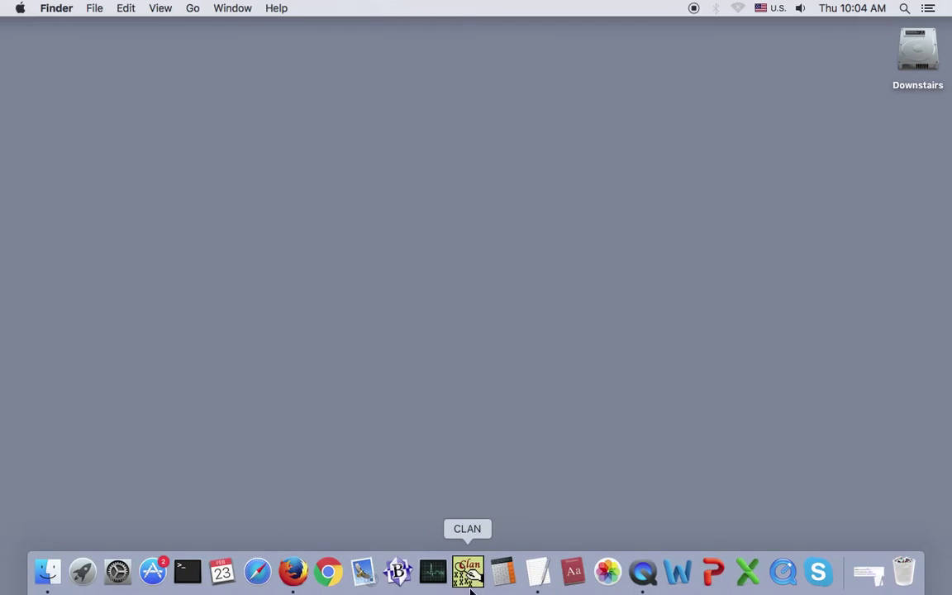
Launch CLAN from the Dock and check its Commands window paths.
left_click(471, 583)
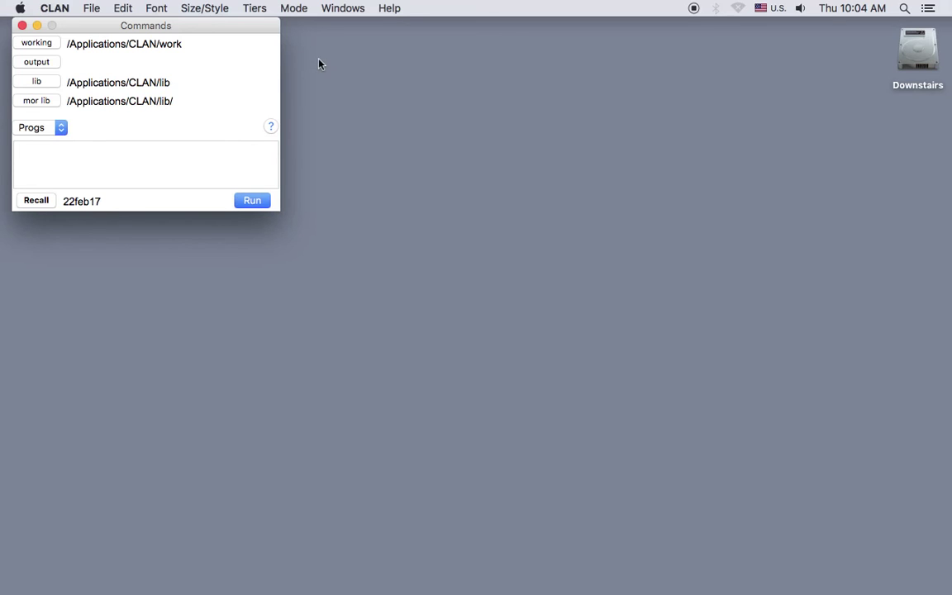
left_click(338, 11)
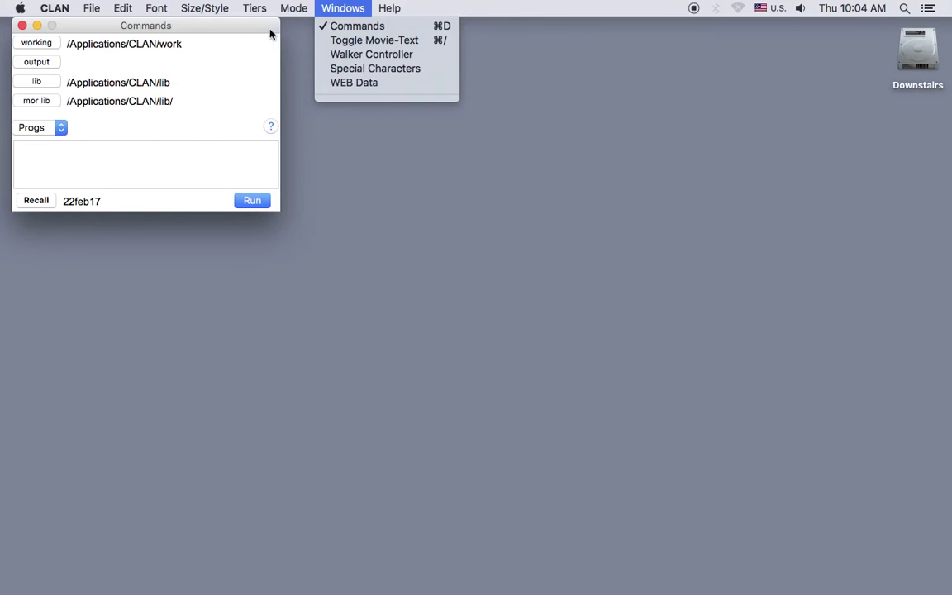
Review CLAN Options under Edit, keeping Open Commands window at startup checked, and confirm.
left_click(124, 9)
left_click(124, 10)
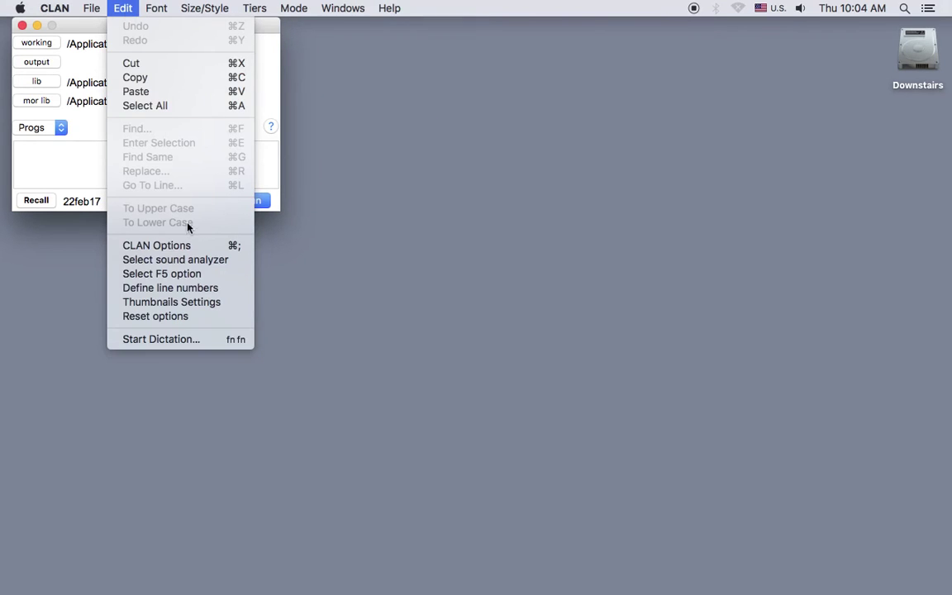
left_click(187, 247)
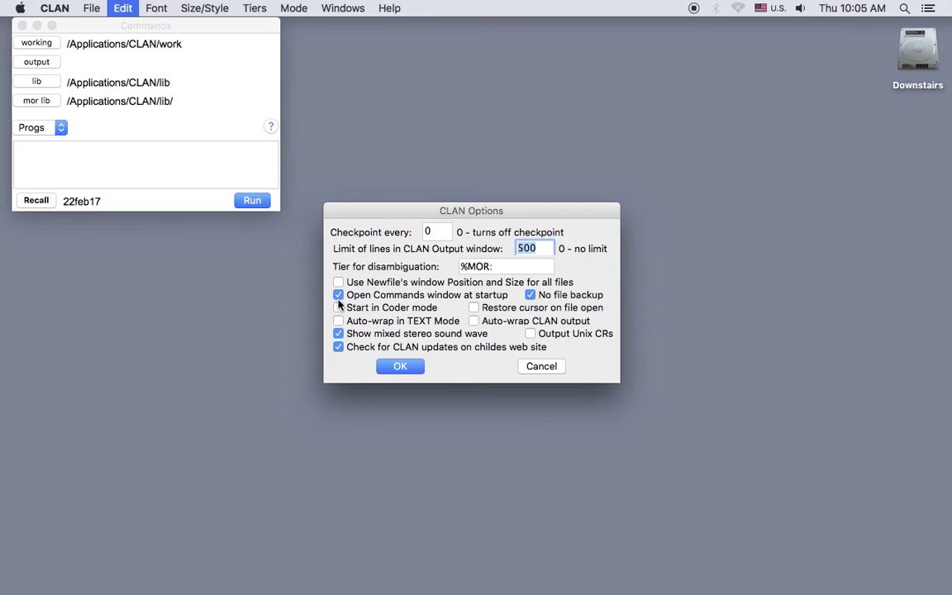
left_click(386, 368)
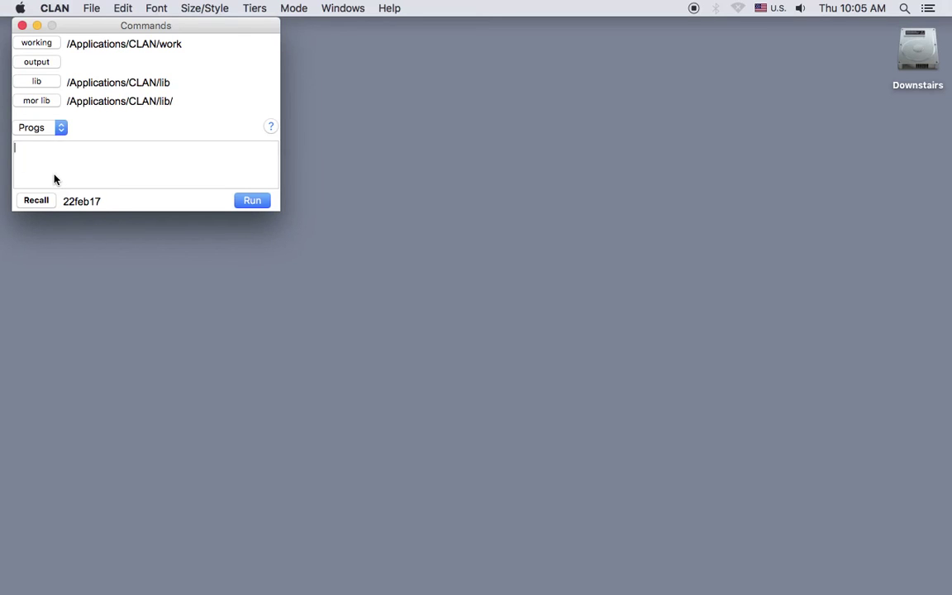
Run dir in the Commands window to list deleteme.cut in the work folder.
type("dir")
key("Return")
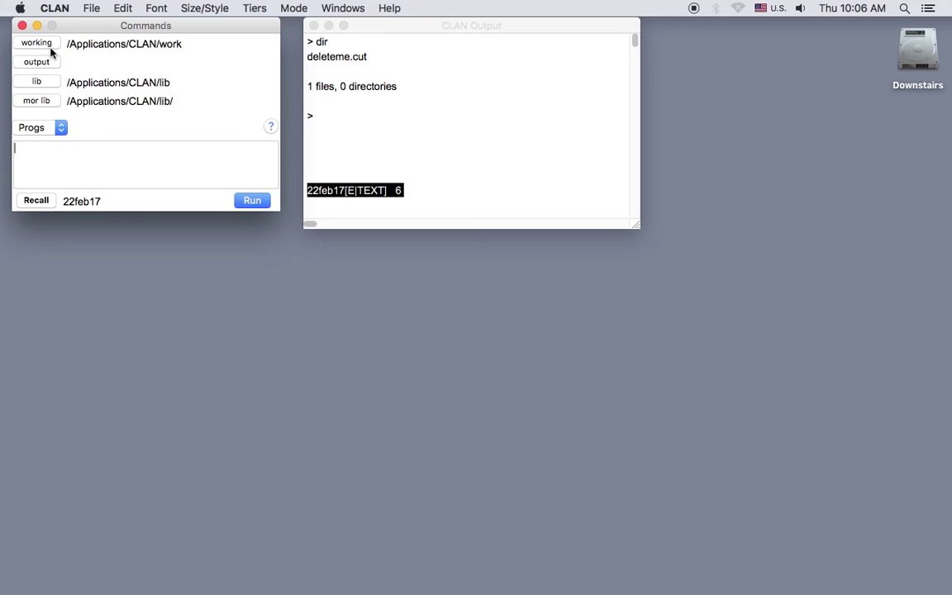
Switch to TextEdit and restore the minimized install-pc.rtf notes.
key("super+Tab")
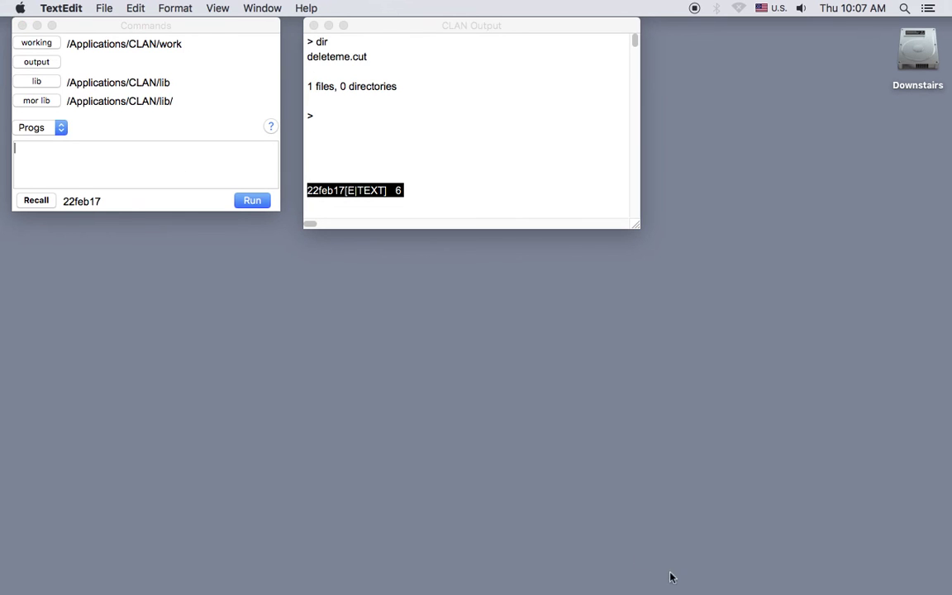
left_click(869, 570)
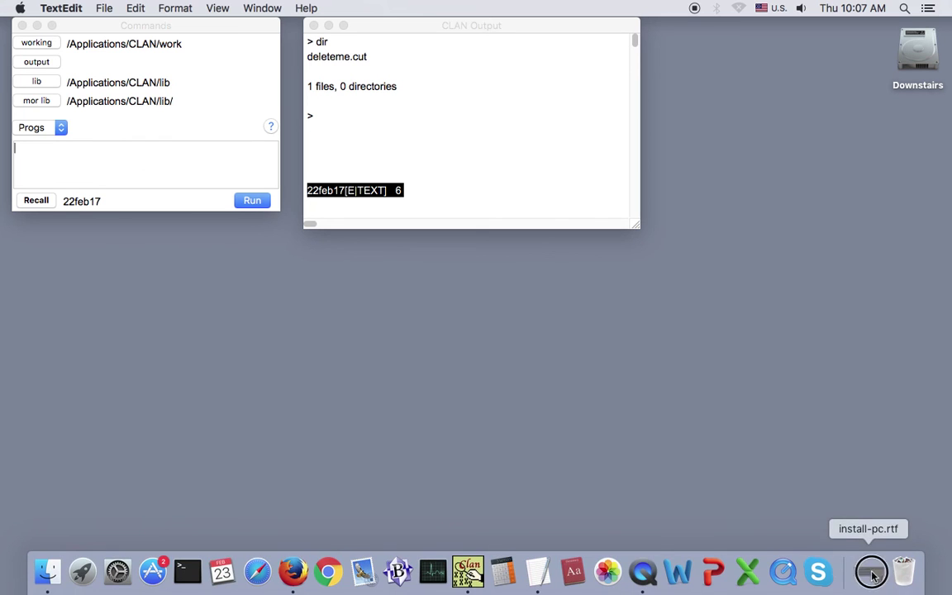